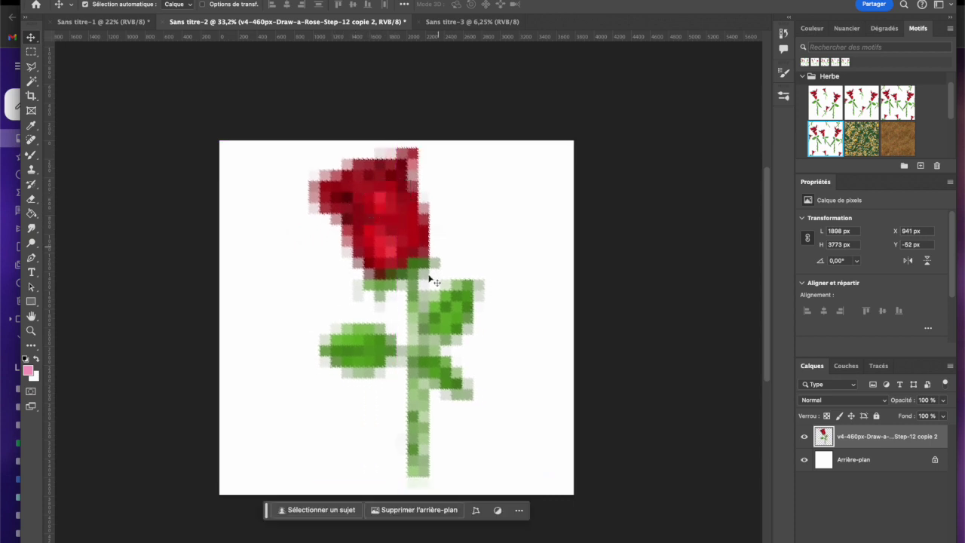
Shift the large rose inward on the canvas and duplicate its layer three times
drag(420, 246, 389, 245)
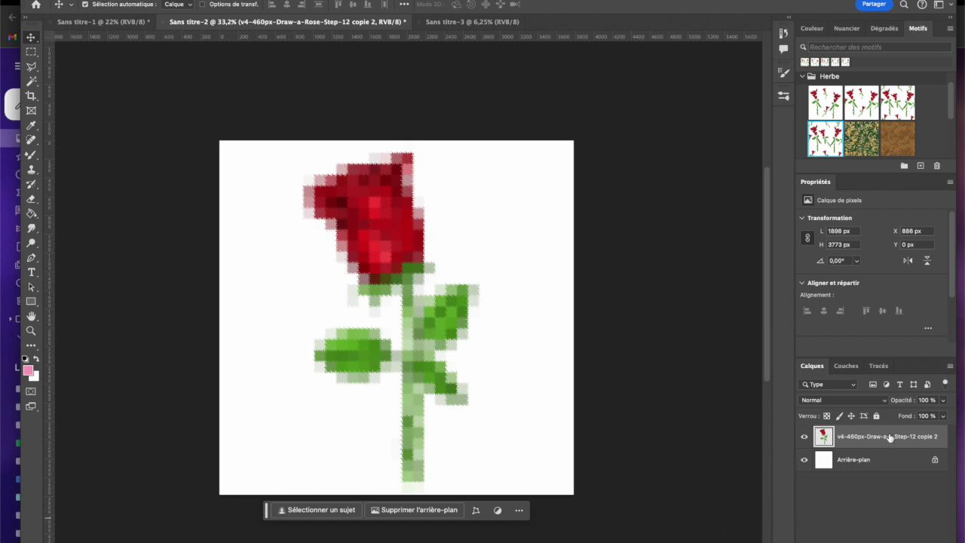
drag(891, 439, 922, 538)
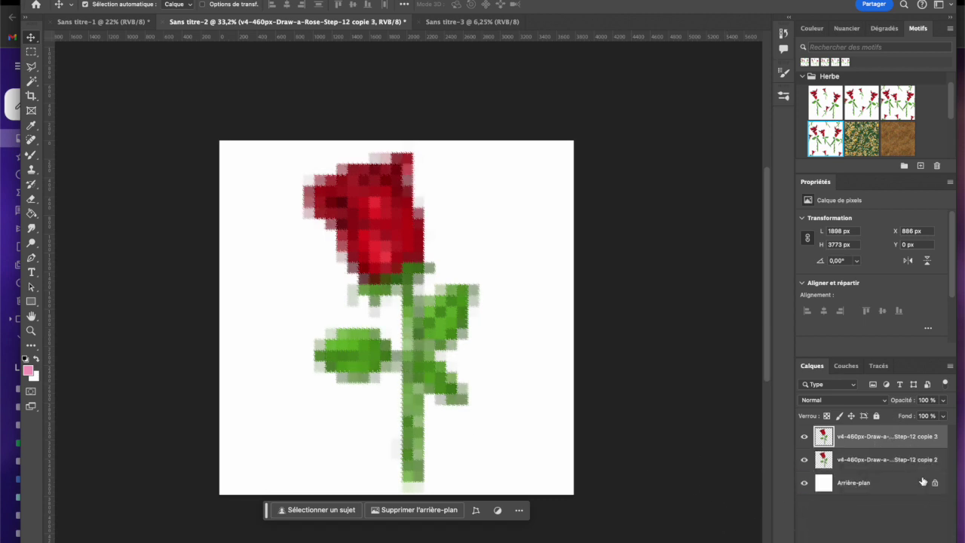
key(ctrl+j)
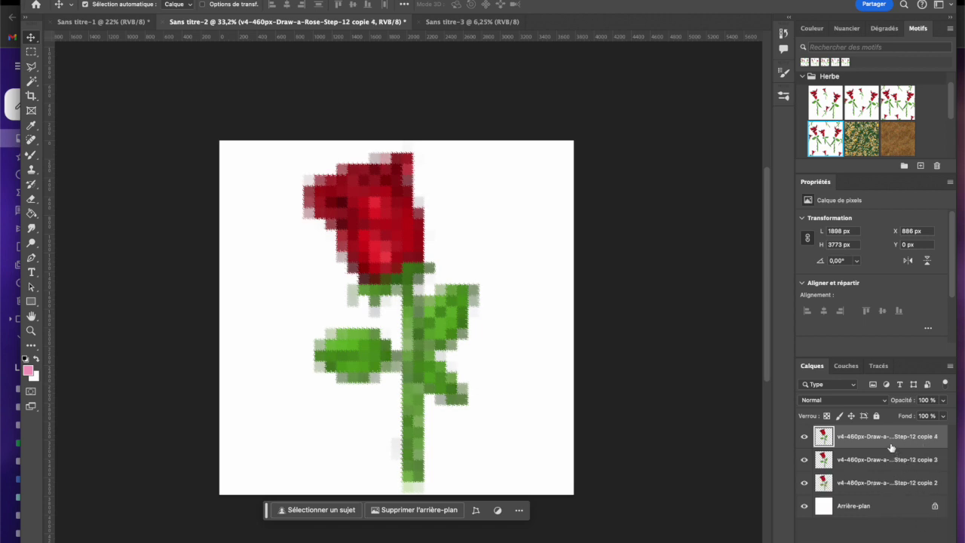
key(ctrl+j)
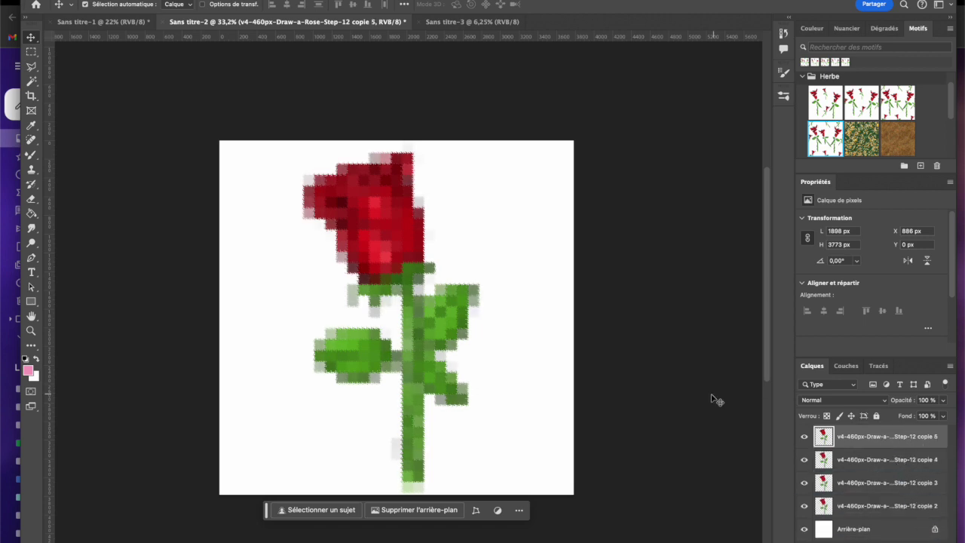
Scale one rose copy to about 50%, rotate it about -23°, and place it in the lower-left part of the canvas
drag(409, 209, 338, 218)
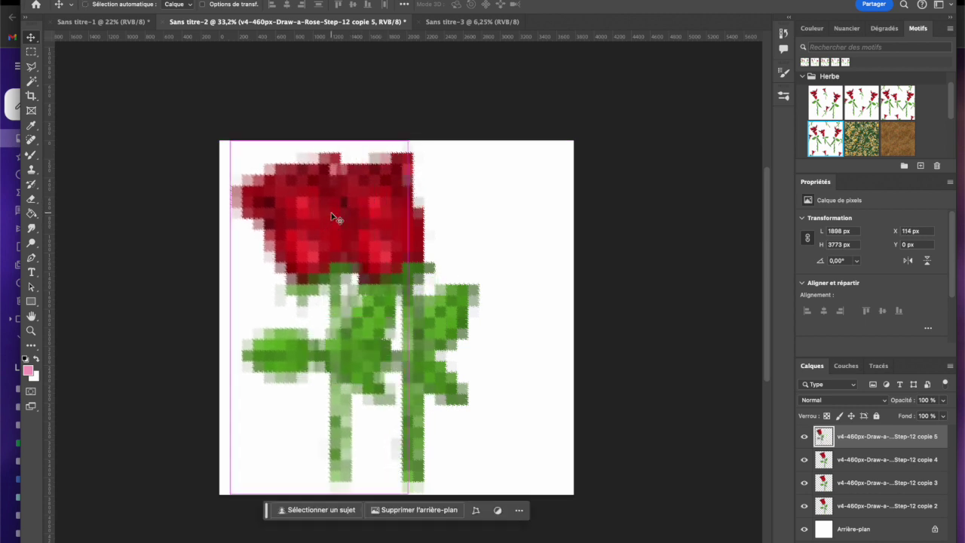
key(ctrl+t)
drag(411, 142, 321, 317)
key(ctrl+z)
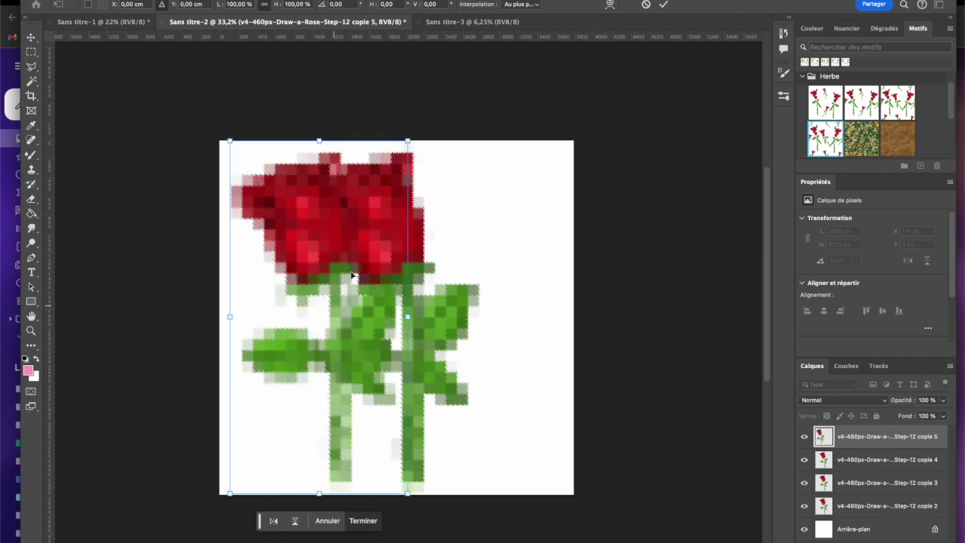
drag(410, 142, 288, 308)
drag(261, 358, 283, 322)
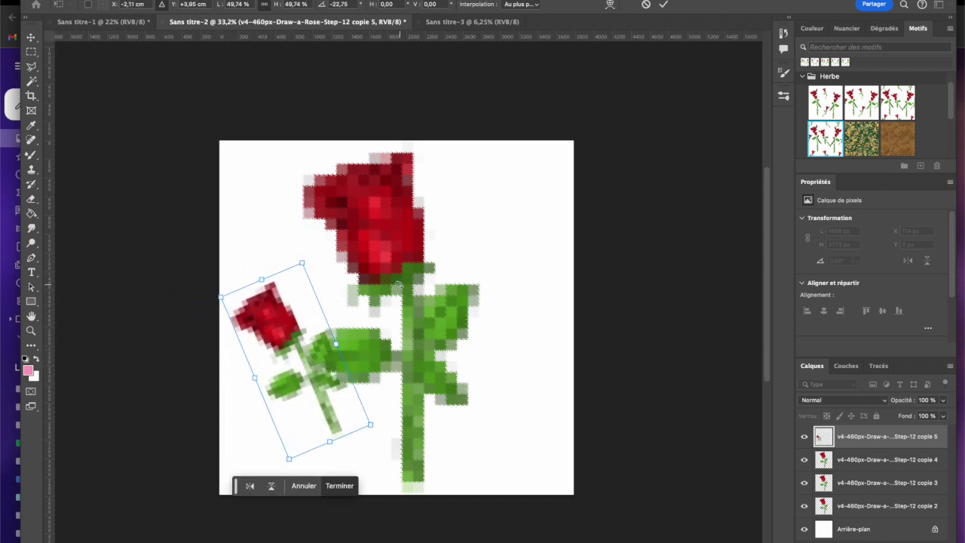
key(Return)
Scale a second rose copy to about 51%, tilt it about 21°, flip it horizontally, and place it in the canvas's upper-right corner
drag(402, 238, 497, 230)
key(ctrl+t)
drag(576, 141, 486, 315)
drag(442, 378, 496, 210)
drag(548, 136, 554, 179)
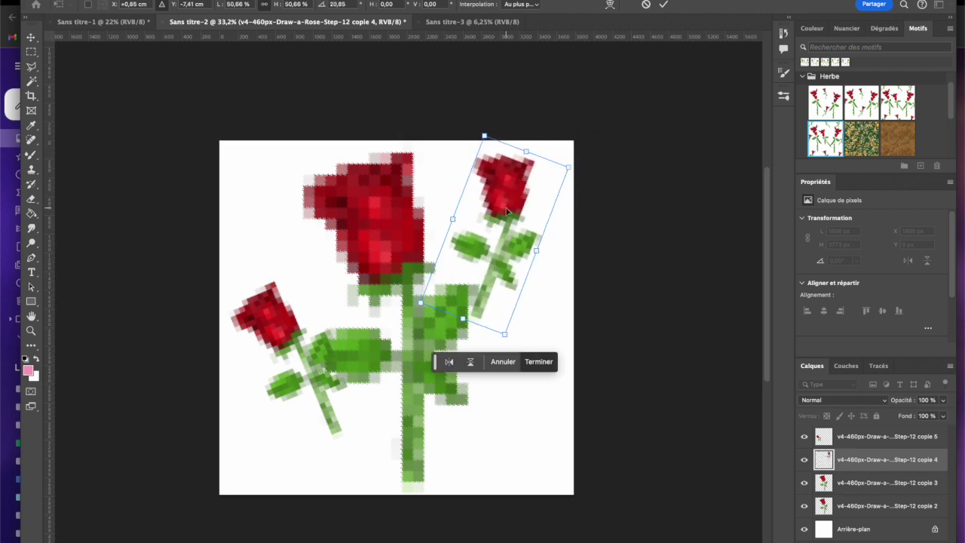
right_click(507, 211)
click(544, 477)
drag(498, 201, 521, 192)
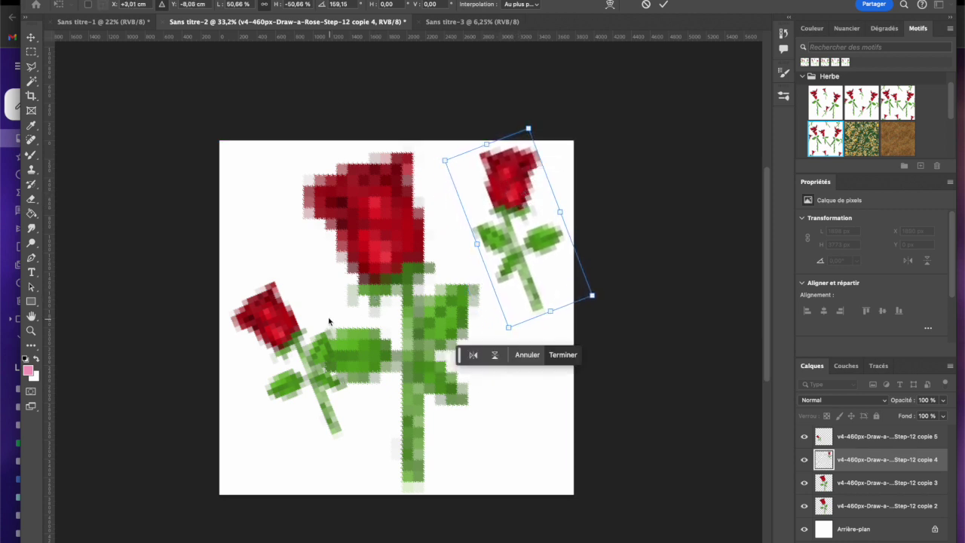
key(Return)
Lower the small left rose to the canvas edge and spread the two overlapping large roses apart
drag(285, 324, 272, 365)
drag(386, 259, 468, 289)
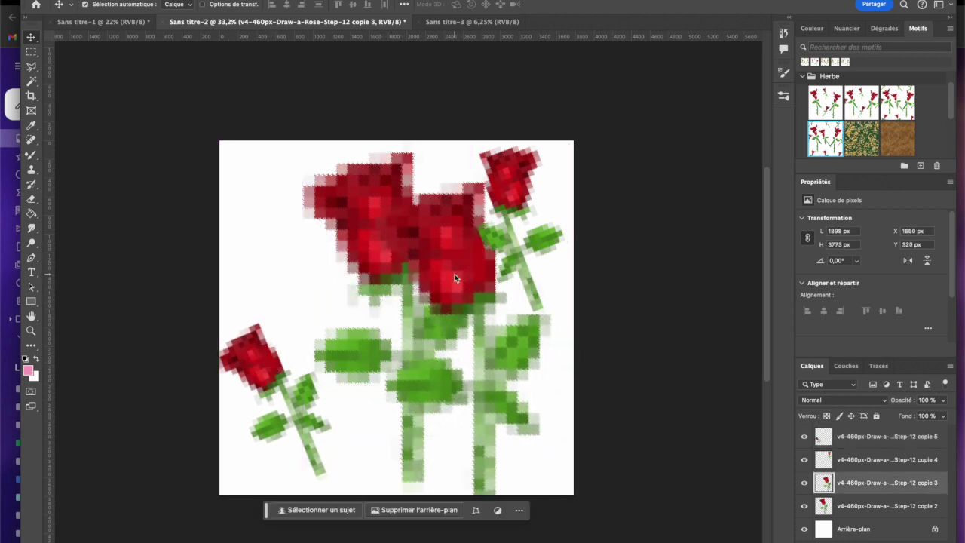
drag(351, 211, 302, 199)
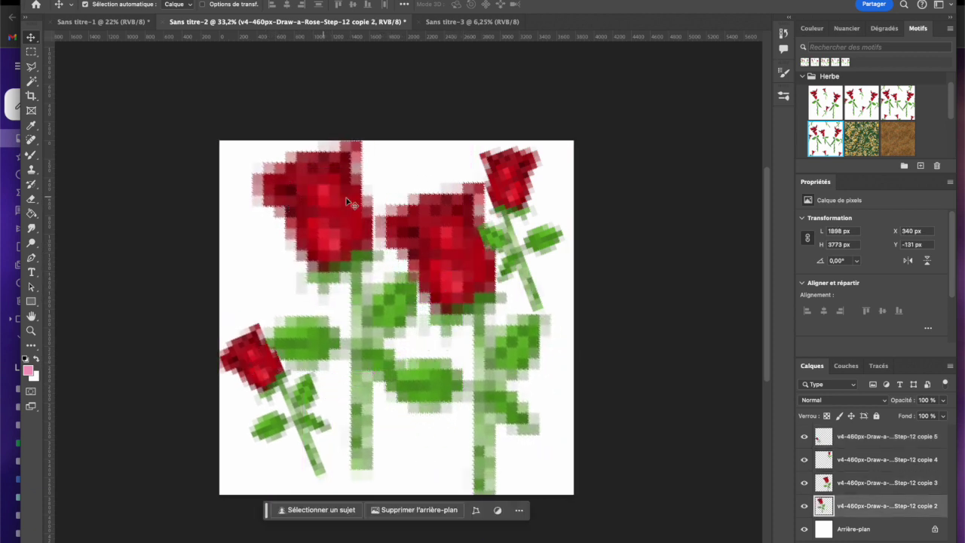
Flip the right-hand large rose horizontally, rotate it clockwise, and place it diagonally in the canvas's lower-right area
click(443, 245)
key(super+t)
right_click(443, 247)
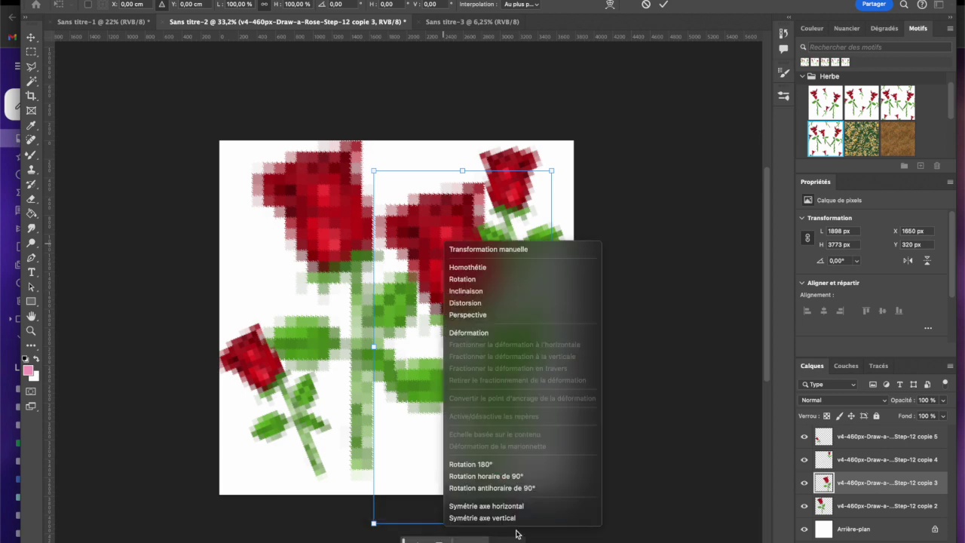
click(497, 506)
drag(468, 263, 460, 235)
drag(552, 140, 587, 278)
drag(489, 303, 519, 324)
key(Return)
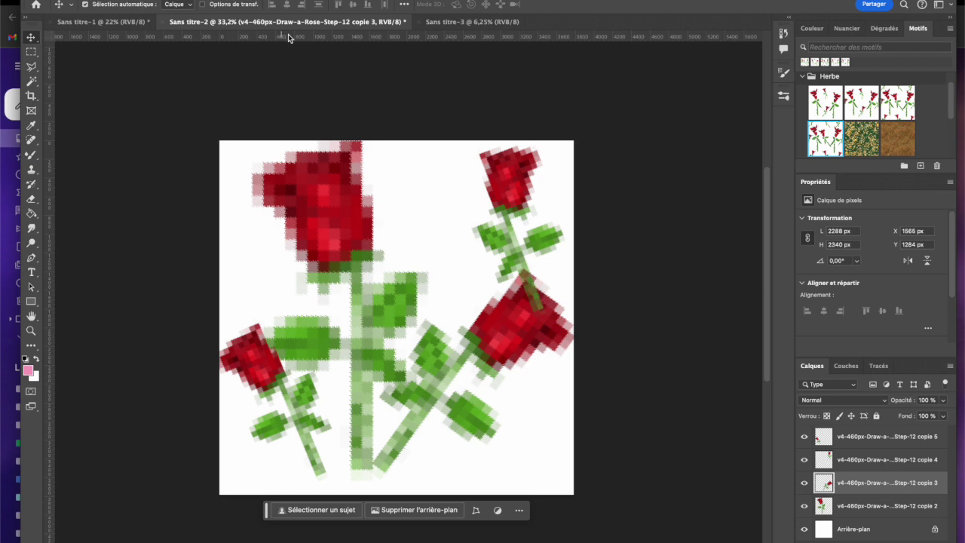
Place guides along all four edges of the canvas
drag(292, 38, 286, 140)
drag(52, 190, 217, 199)
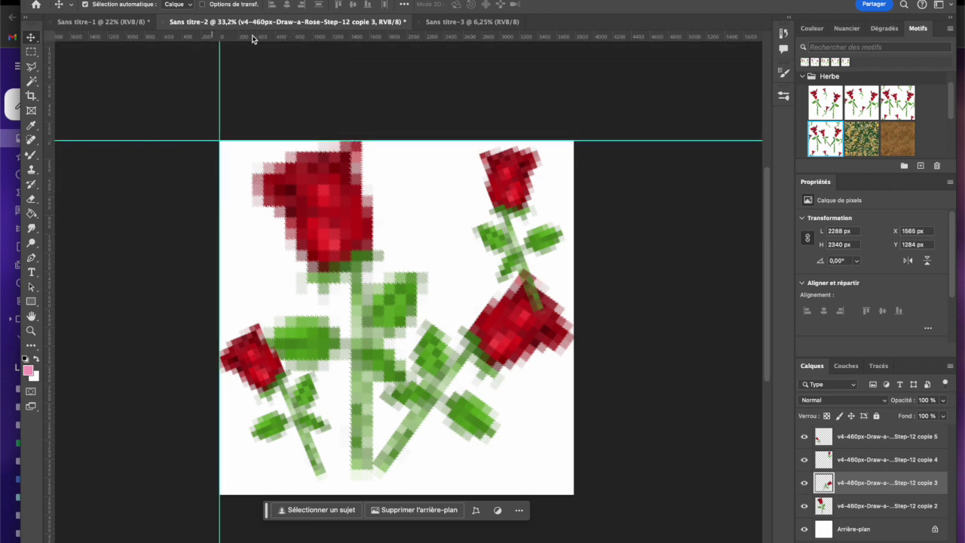
drag(263, 37, 201, 495)
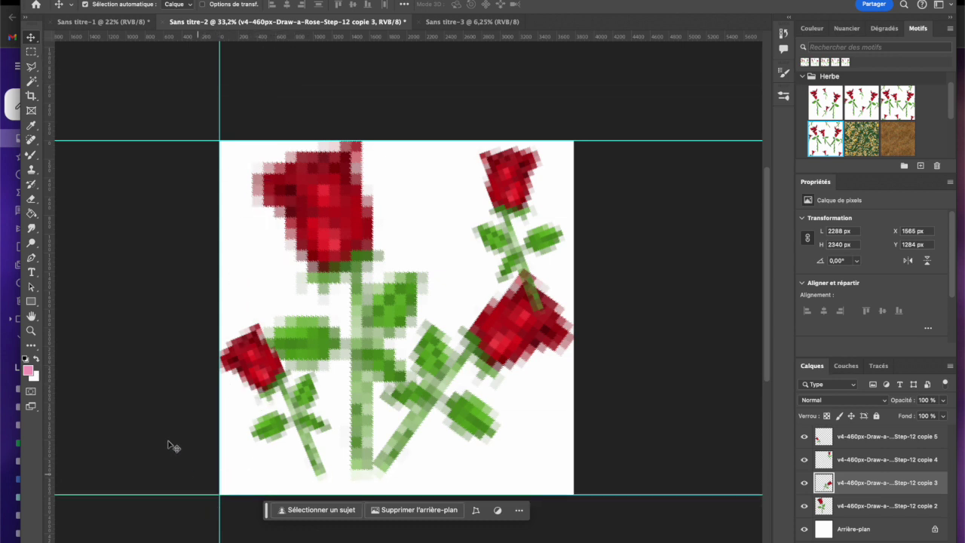
drag(52, 355, 582, 354)
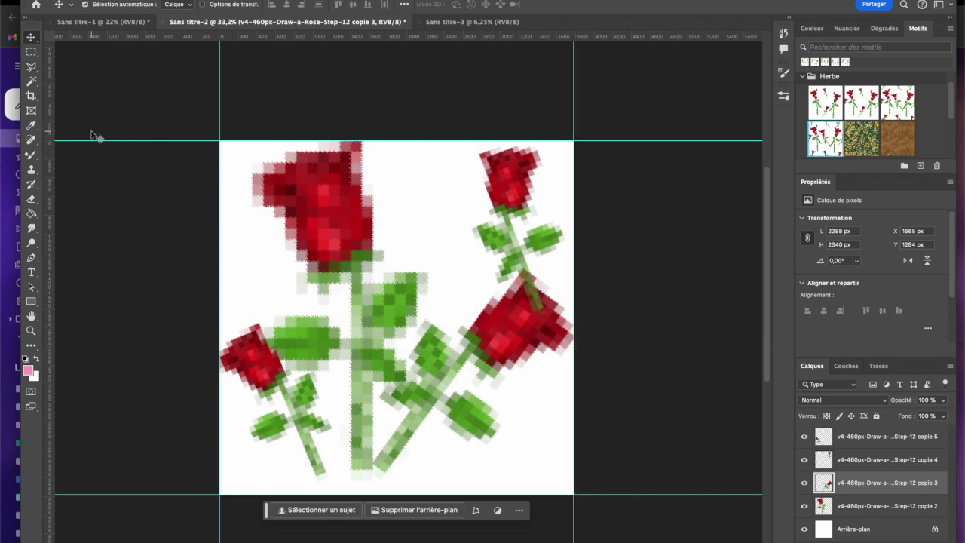
Extend the canvas well beyond the guides on all four sides with the Crop tool
click(31, 97)
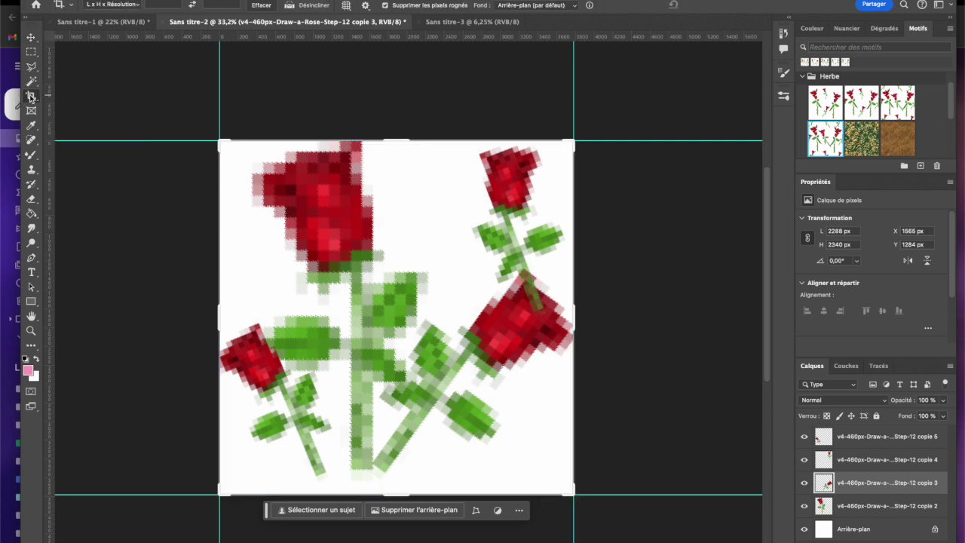
drag(397, 138, 396, 58)
drag(573, 324, 644, 320)
drag(146, 317, 121, 318)
scroll(296, 351, down, 5)
scroll(297, 352, right, 5)
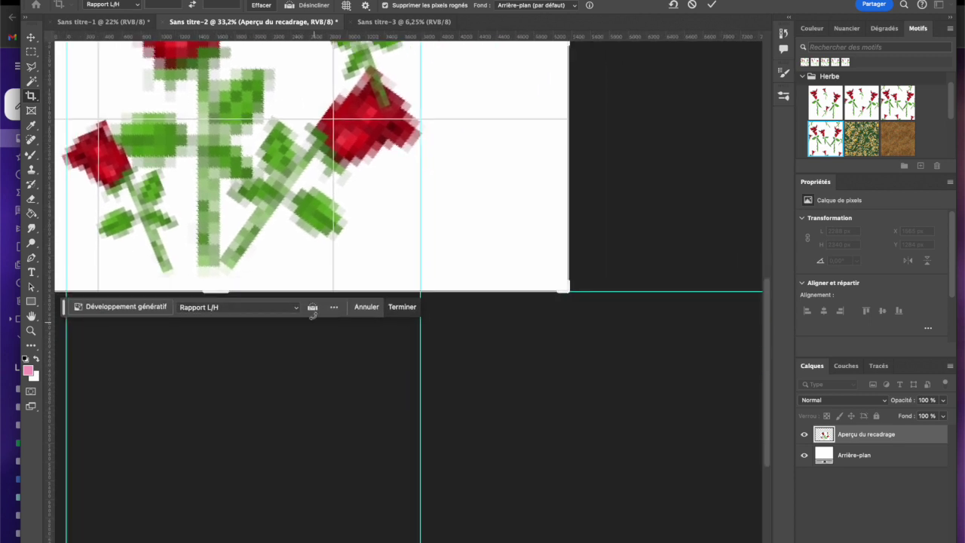
drag(227, 290, 217, 378)
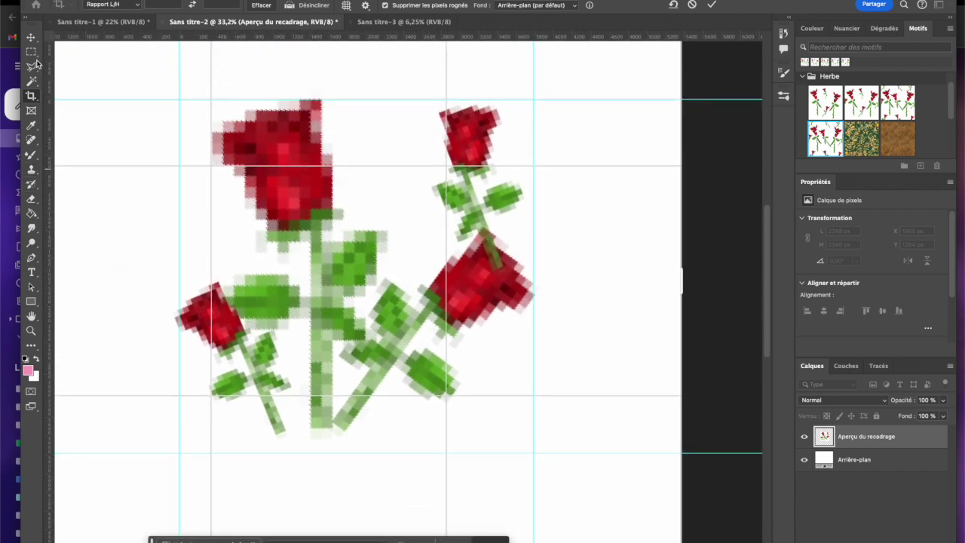
click(30, 35)
Rearrange the roses inside the guides, nudging the lower-left and large upright ones inward and the small upper-right one toward the centre
drag(209, 317, 218, 323)
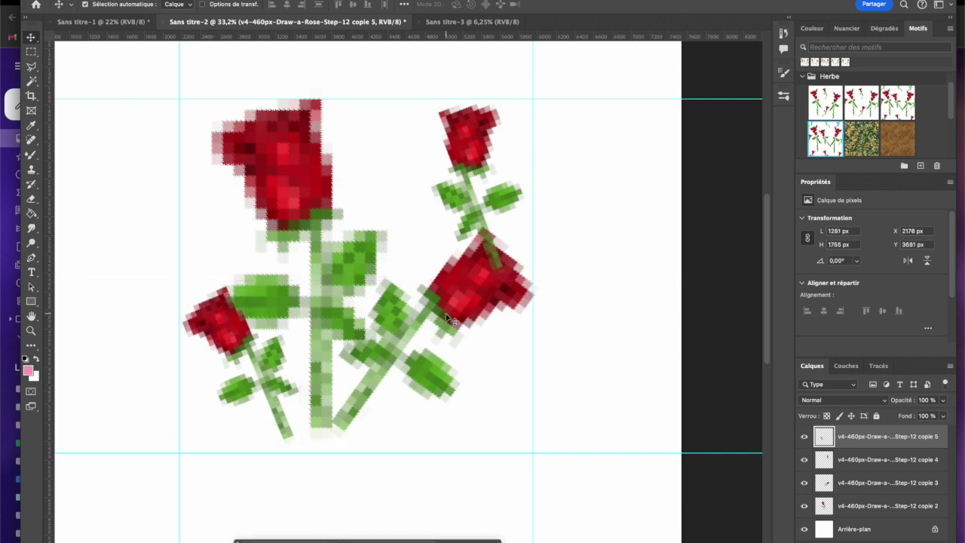
drag(297, 131, 299, 151)
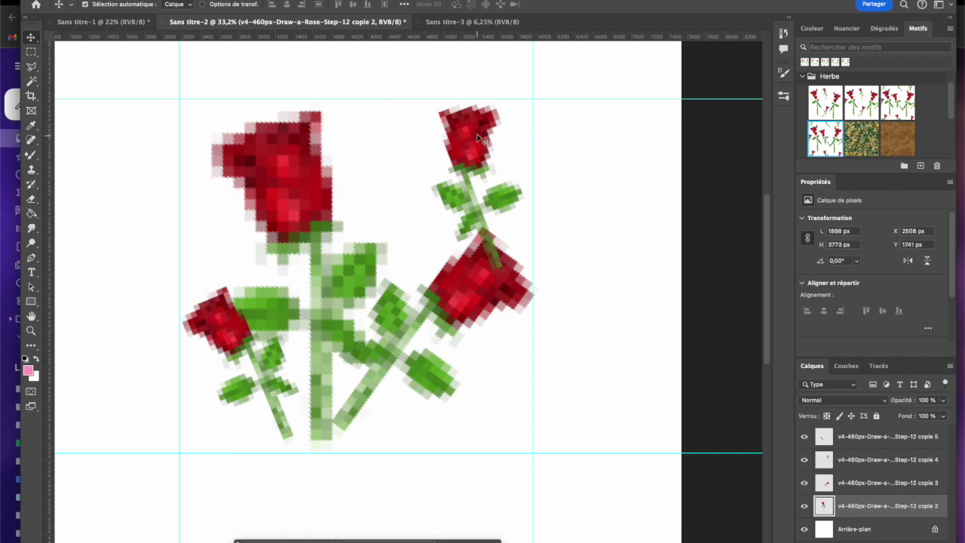
drag(494, 133, 450, 133)
drag(310, 165, 325, 161)
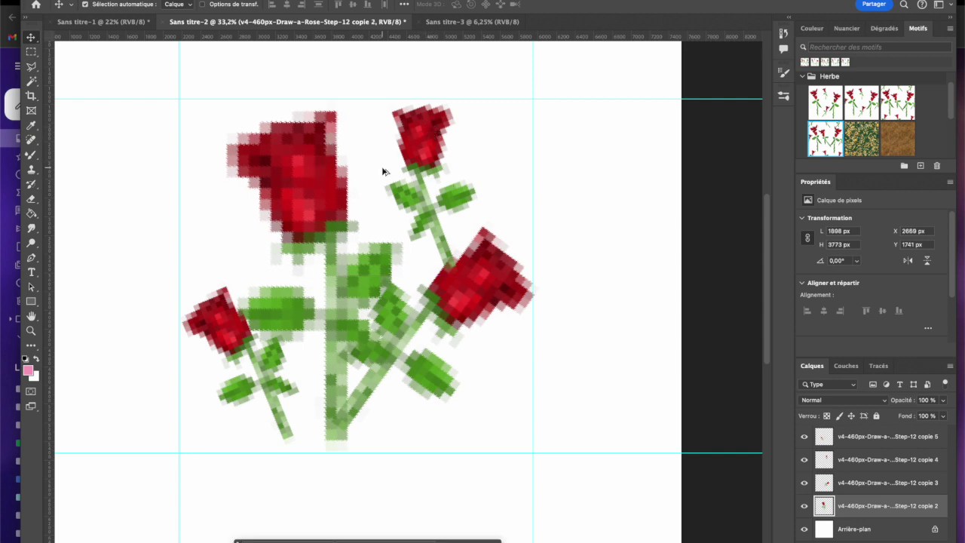
Duplicate the small roses and arrange them so one copy crosses the right guide and two cross the bottom guide
drag(225, 327, 502, 147)
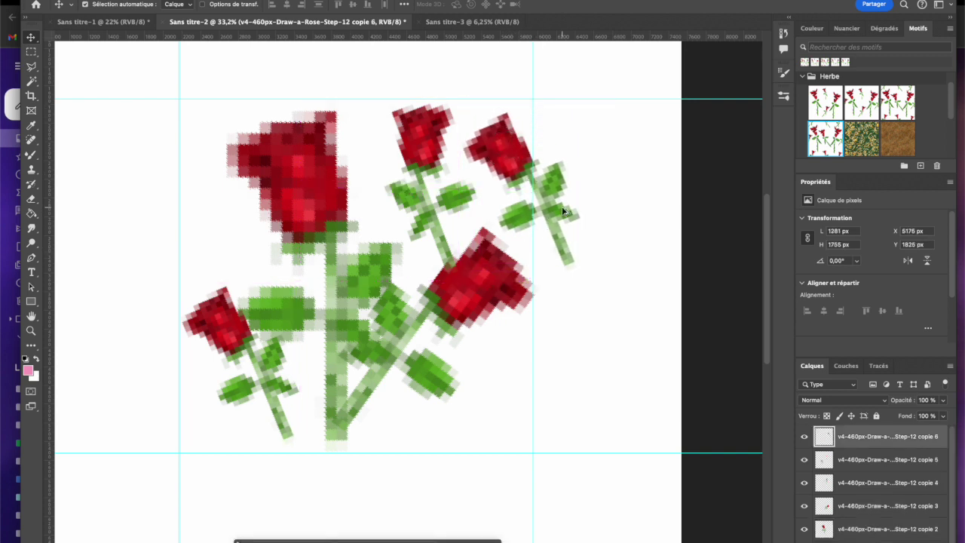
drag(409, 146, 385, 458)
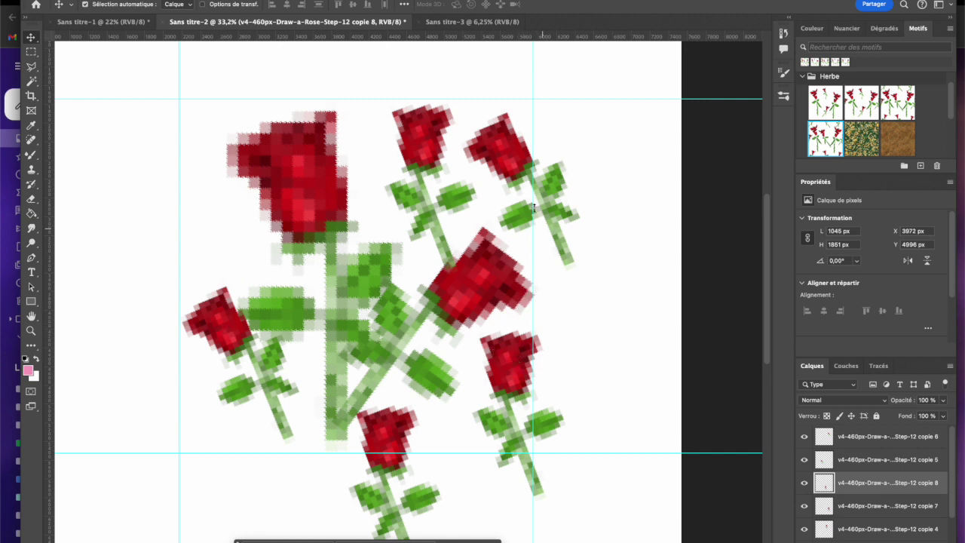
drag(509, 151, 505, 146)
drag(225, 288, 224, 222)
drag(370, 421, 222, 394)
drag(512, 395, 498, 443)
drag(416, 121, 412, 153)
mouse_move(491, 153)
mouse_down()
mouse_move(501, 148)
mouse_move(500, 160)
mouse_up()
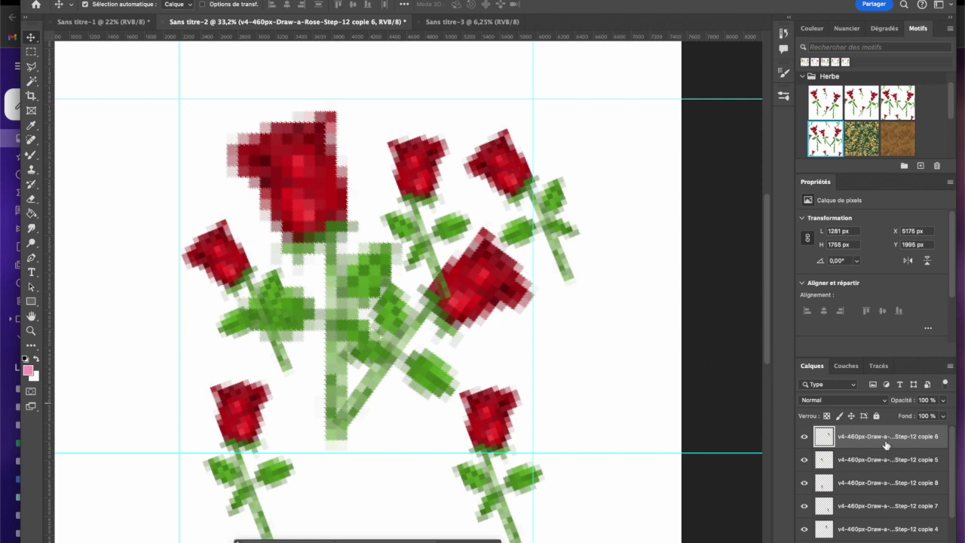
Duplicate the small rose crossing the right guide and offset the copy -32 cm horizontally so it crosses the left guide
key(super+j)
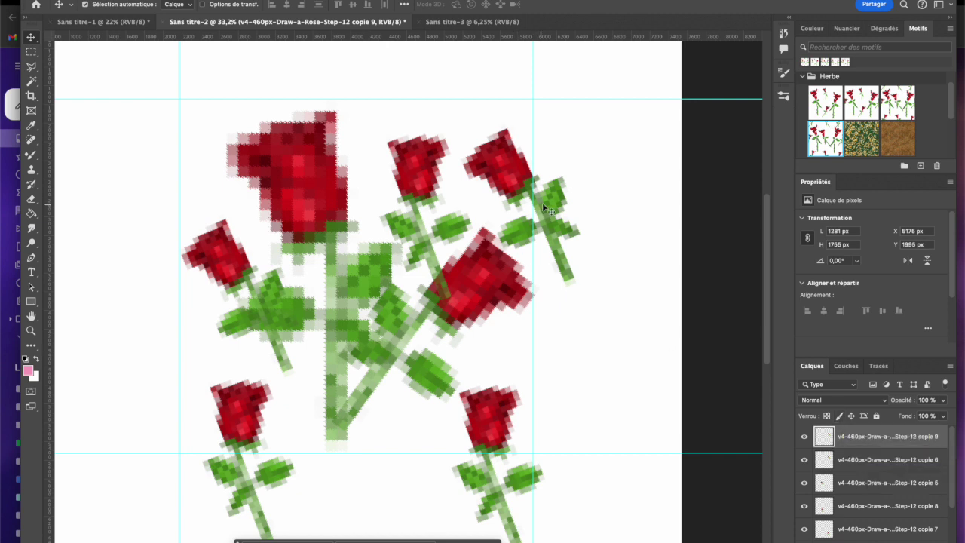
key(super+t)
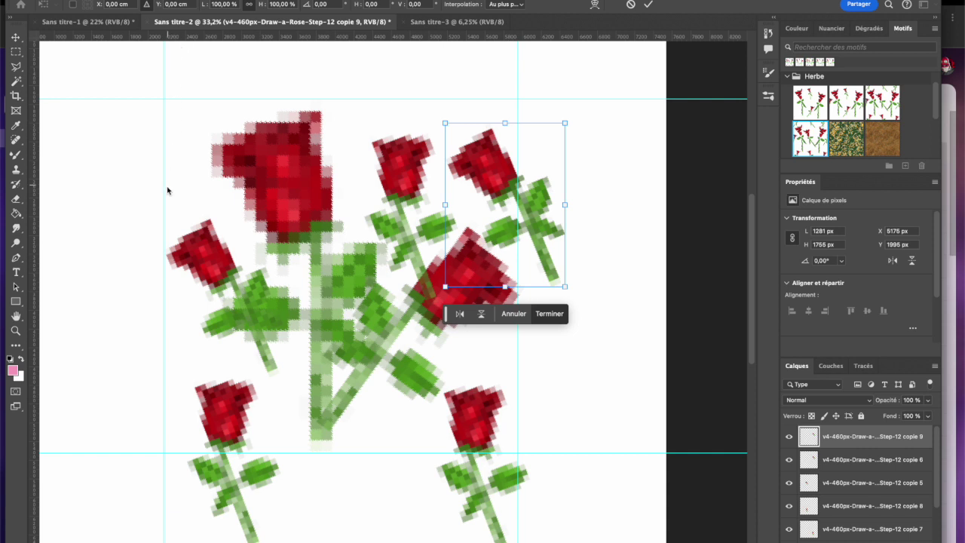
click(176, 4)
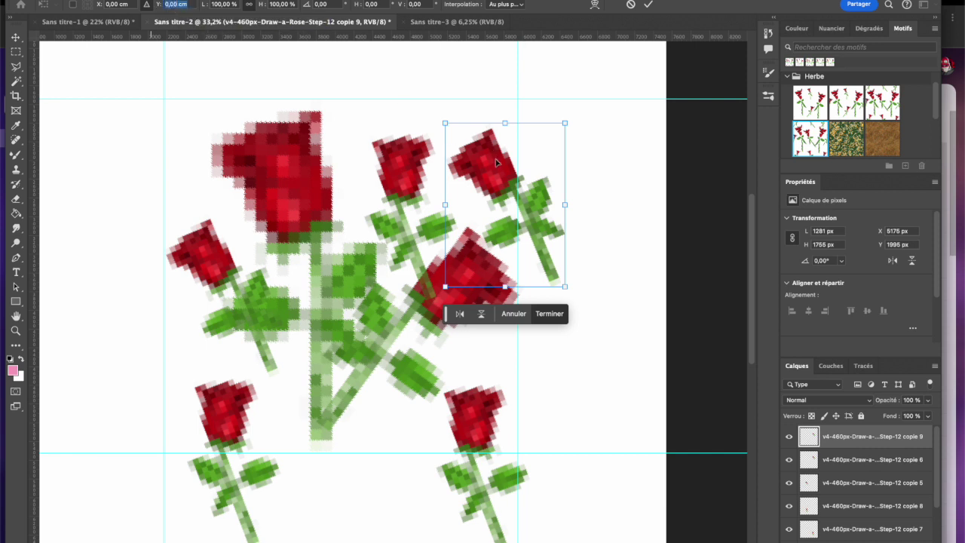
click(117, 4)
text(32)
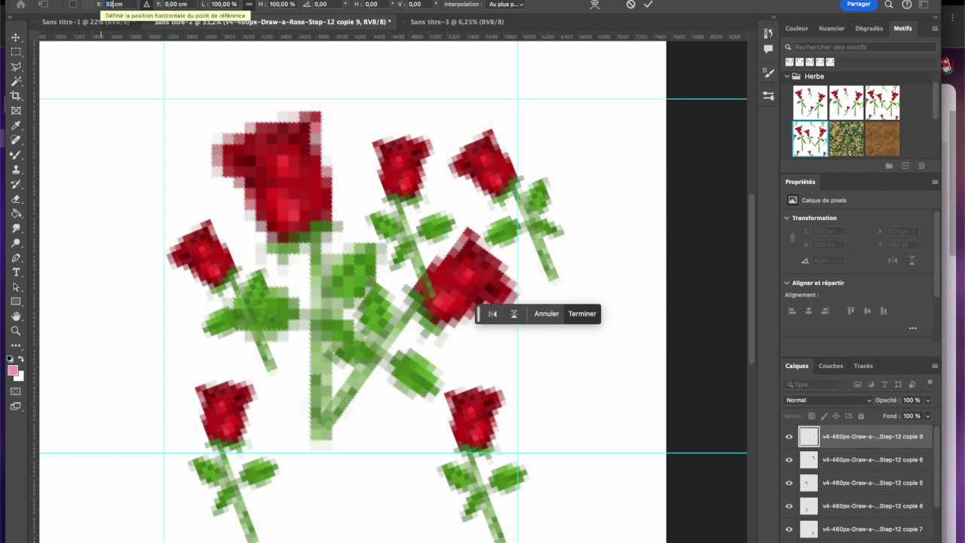
key(BackSpace)
key(BackSpace)
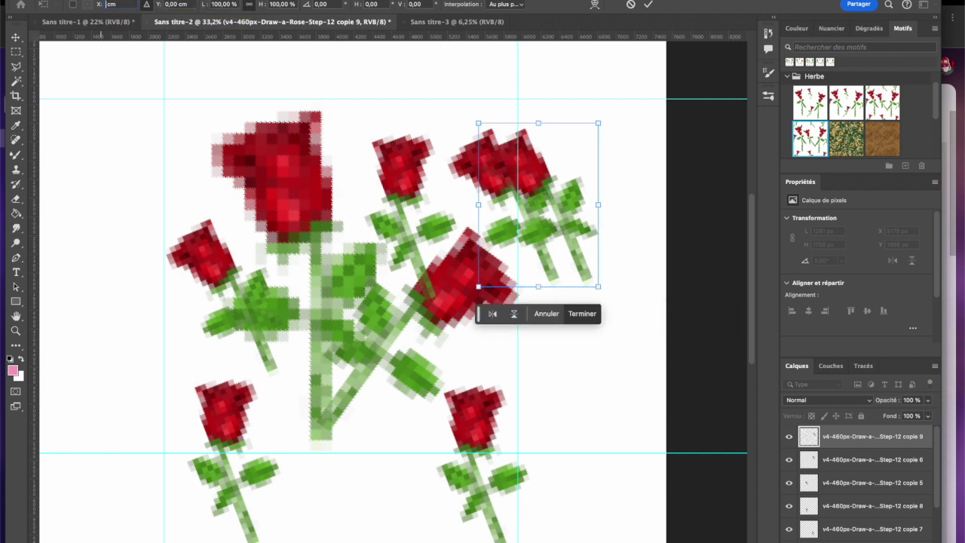
text(-32)
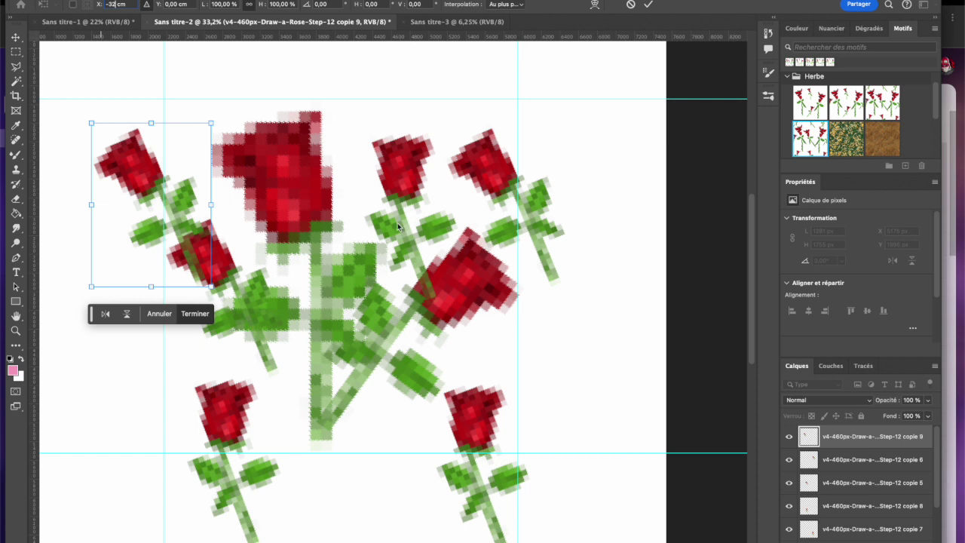
key(Return)
click(194, 312)
Duplicate the two small roses that cross the bottom guide
click(236, 419)
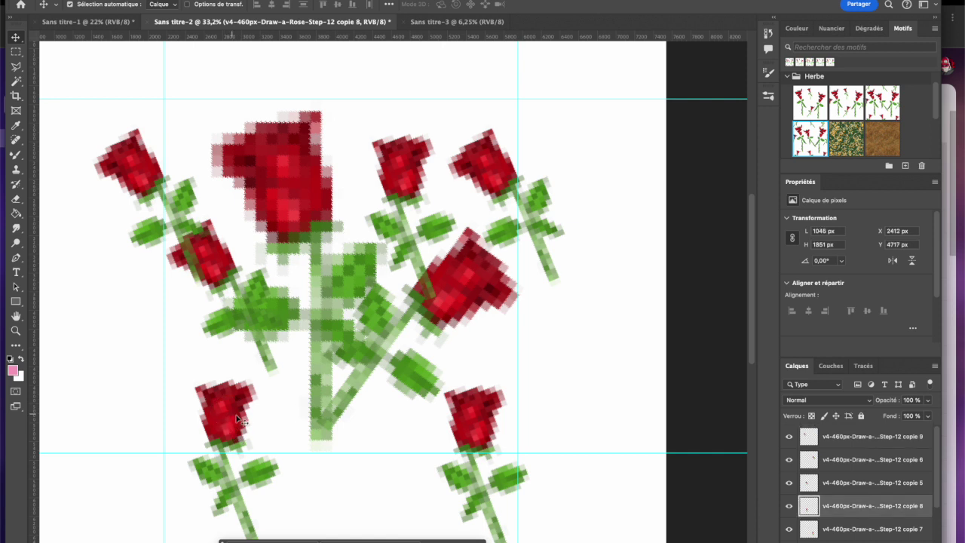
shift+click(486, 436)
key(super+j)
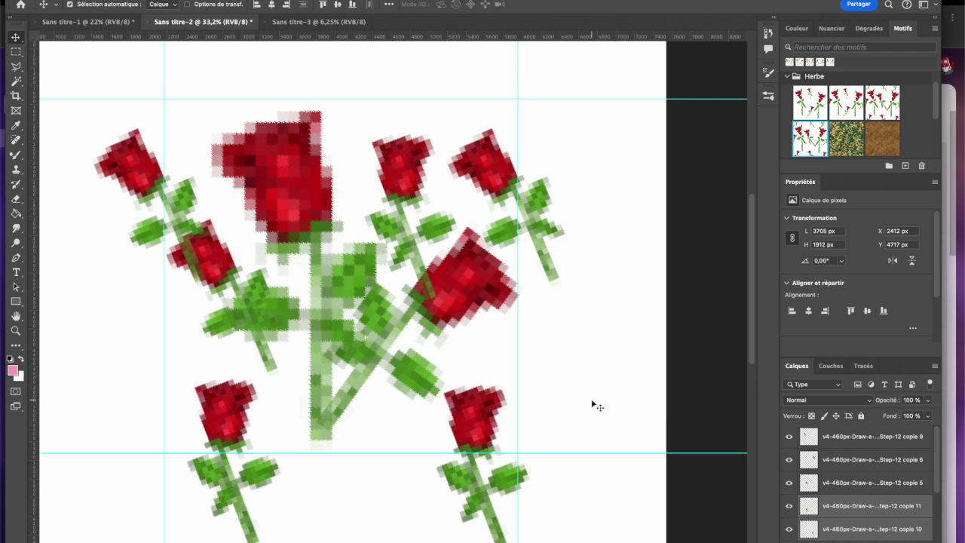
key(super+t)
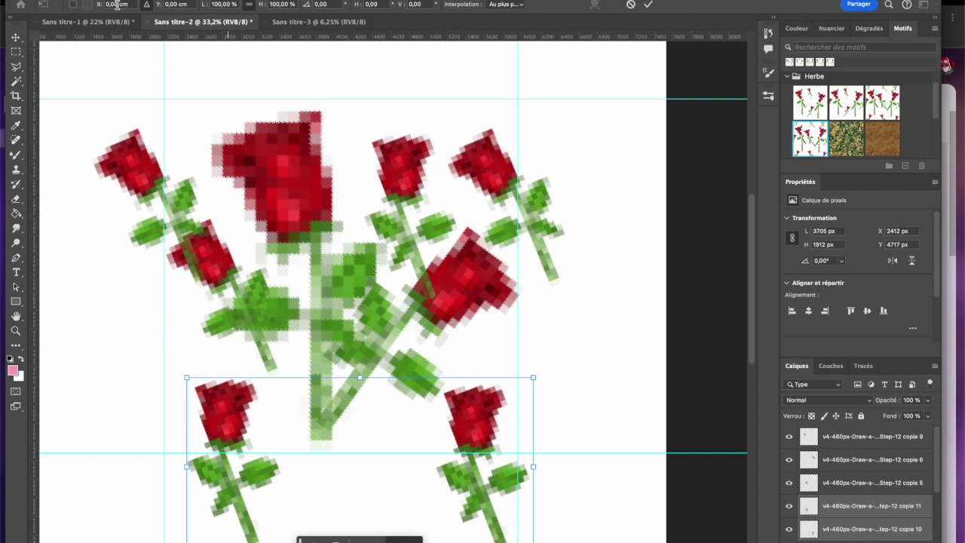
drag(117, 4, 105, 4)
text(3)
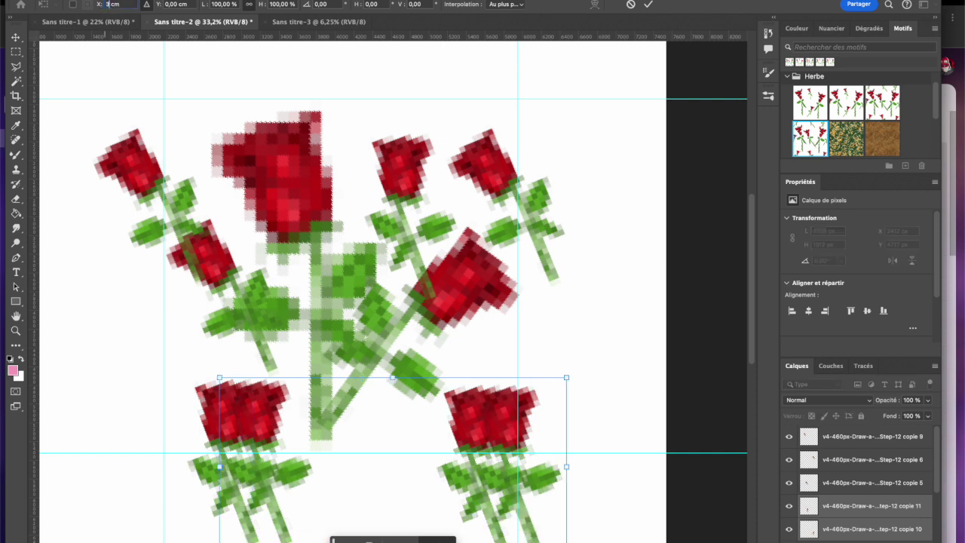
key(Return)
click(432, 212)
key(Return)
key(Return)
key(ctrl+z)
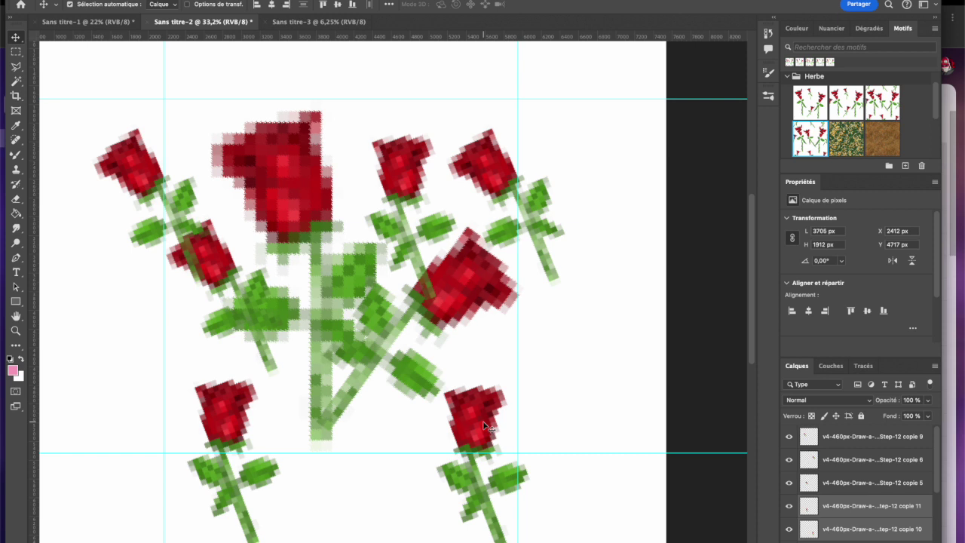
Offset the two duplicated small roses -32 cm vertically so they cross the top guide
key(ctrl+t)
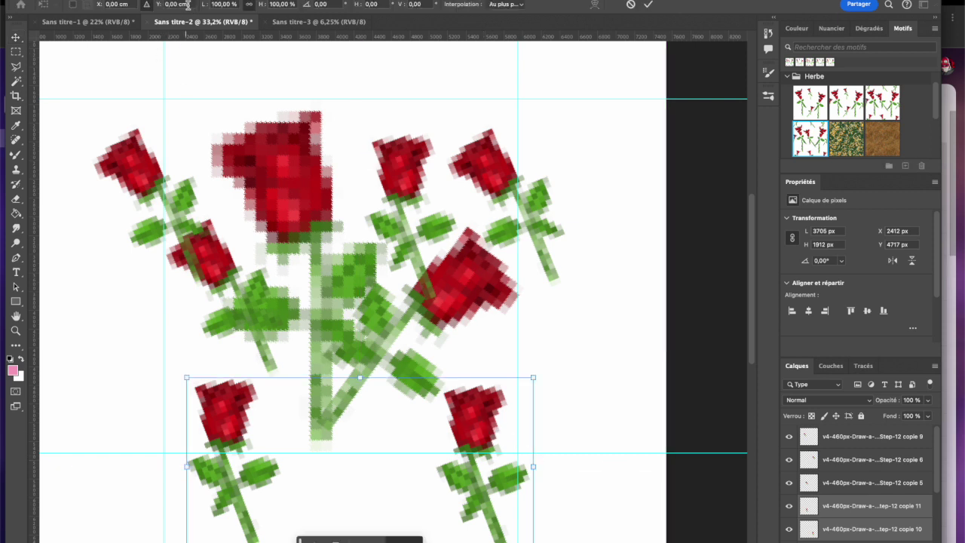
drag(179, 4, 165, 5)
text(3cm)
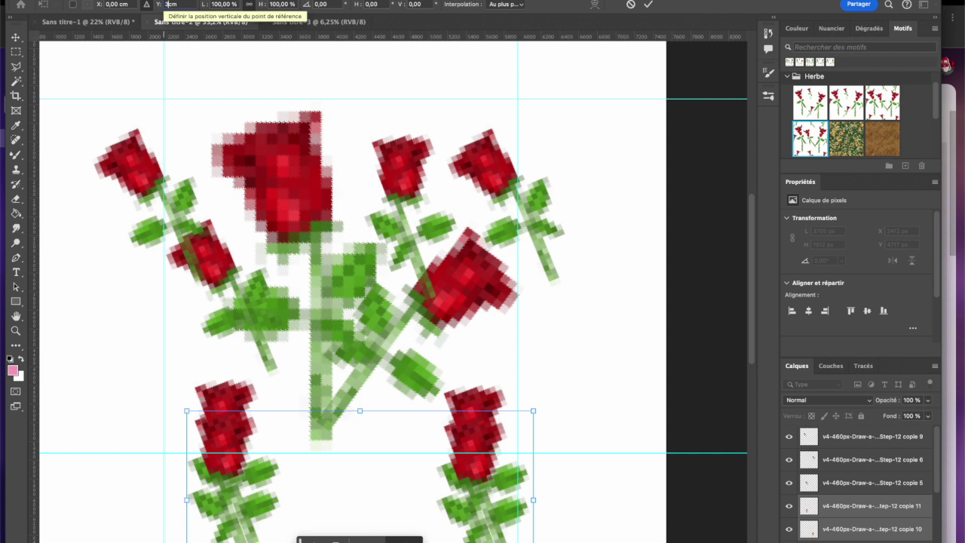
key(BackSpace)
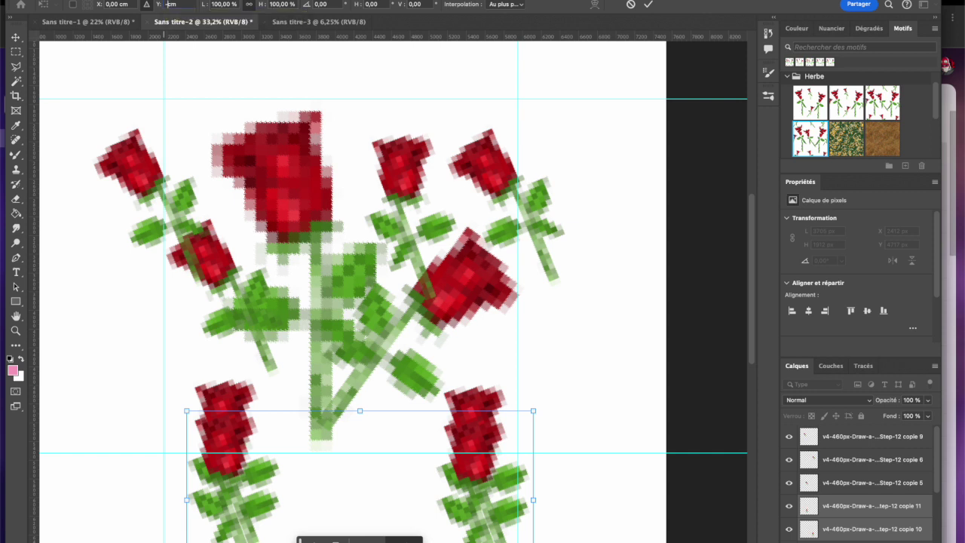
text(-32)
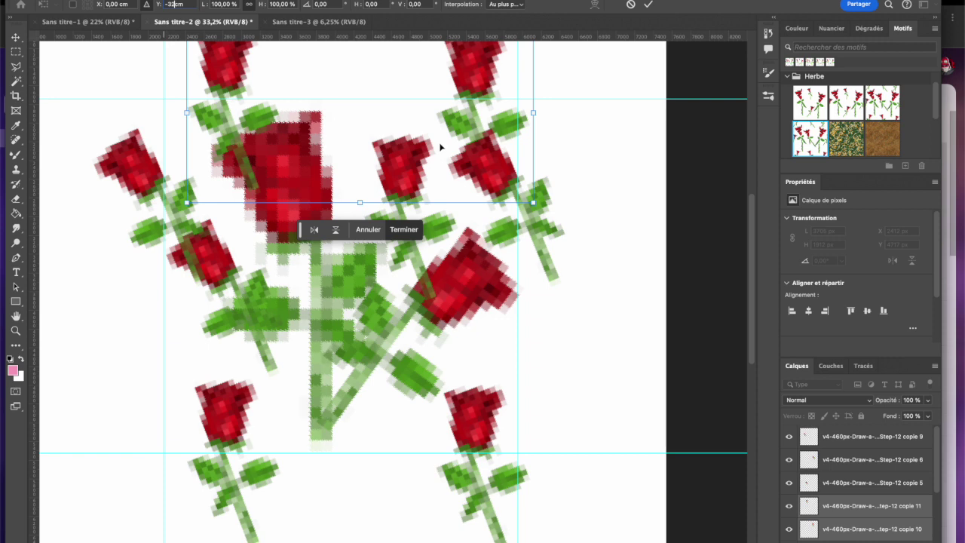
key(Return)
key(super+minus)
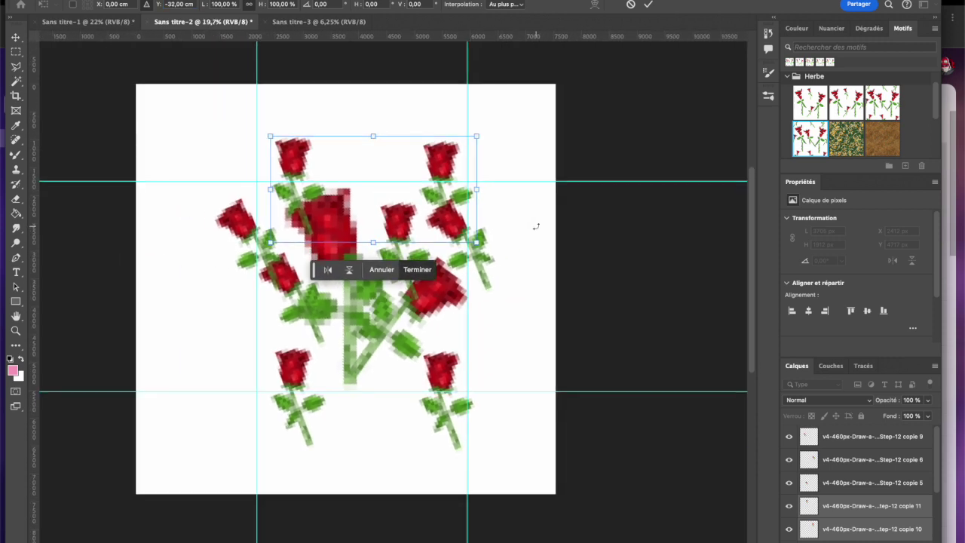
key(Return)
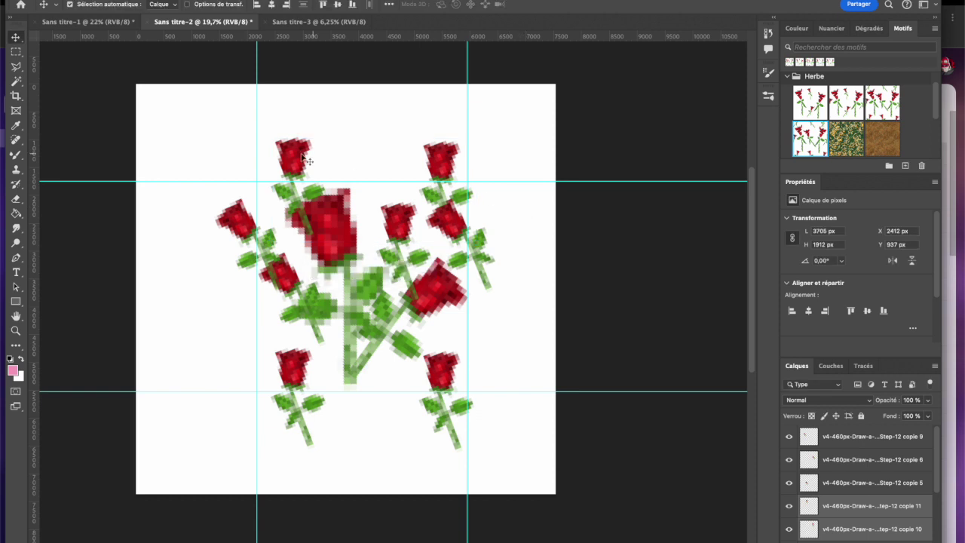
Crop the canvas to the square enclosed by the four guides, using a rectangular selection of that area
click(17, 53)
drag(257, 181, 466, 391)
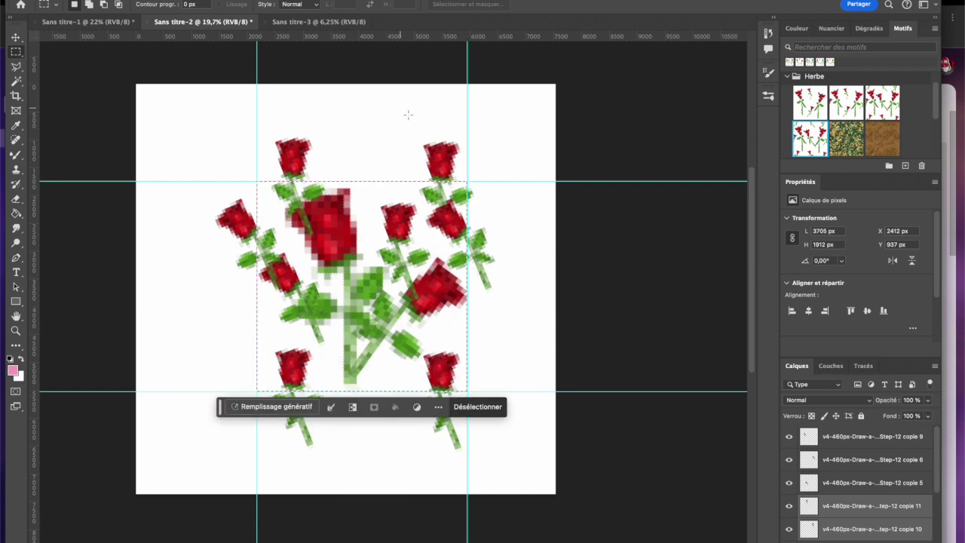
click(16, 95)
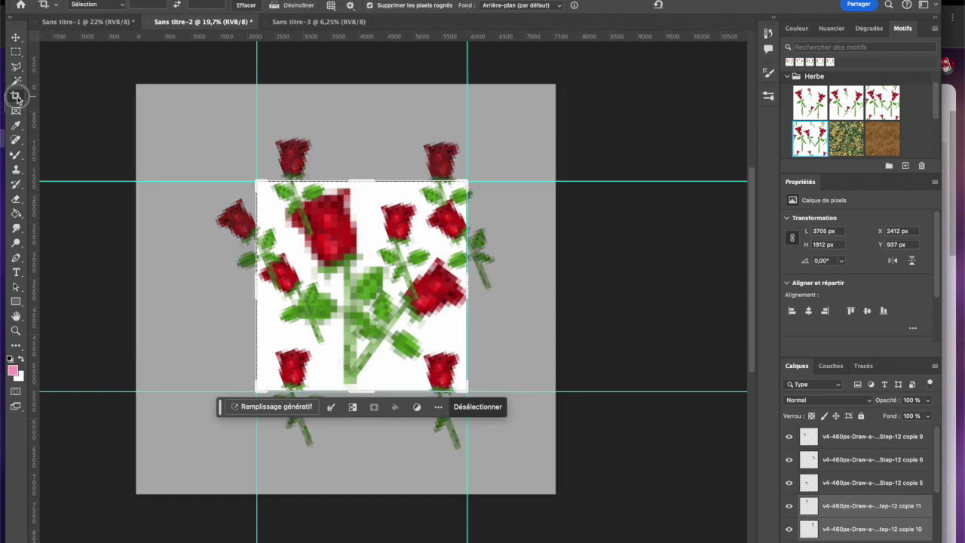
click(332, 345)
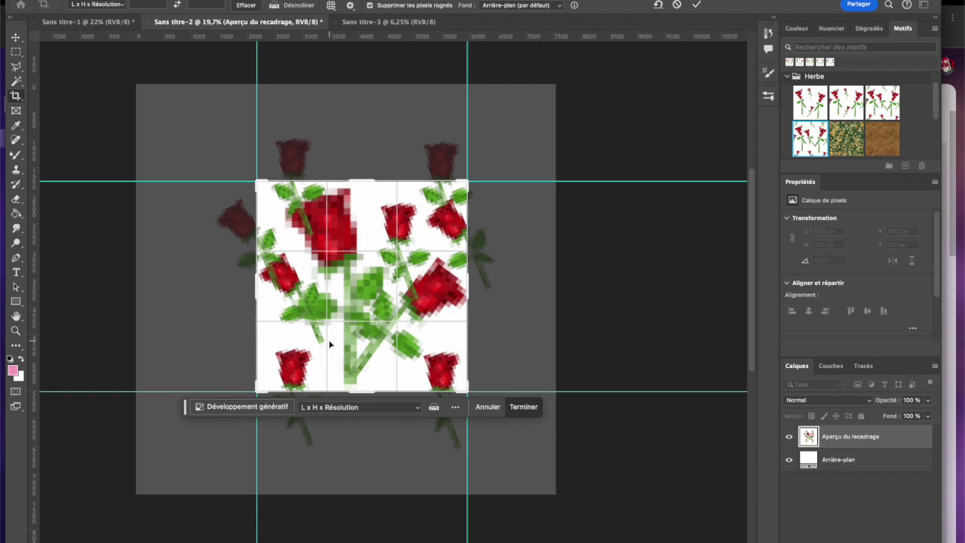
key(Return)
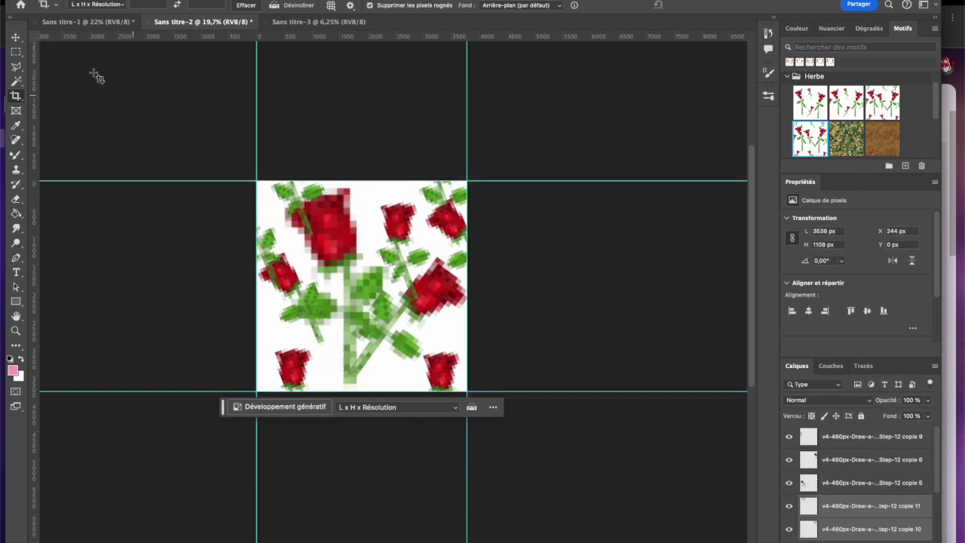
Select the whole cropped tile and define it as a pattern named "motifsrose raccord"
click(15, 53)
drag(253, 184, 518, 392)
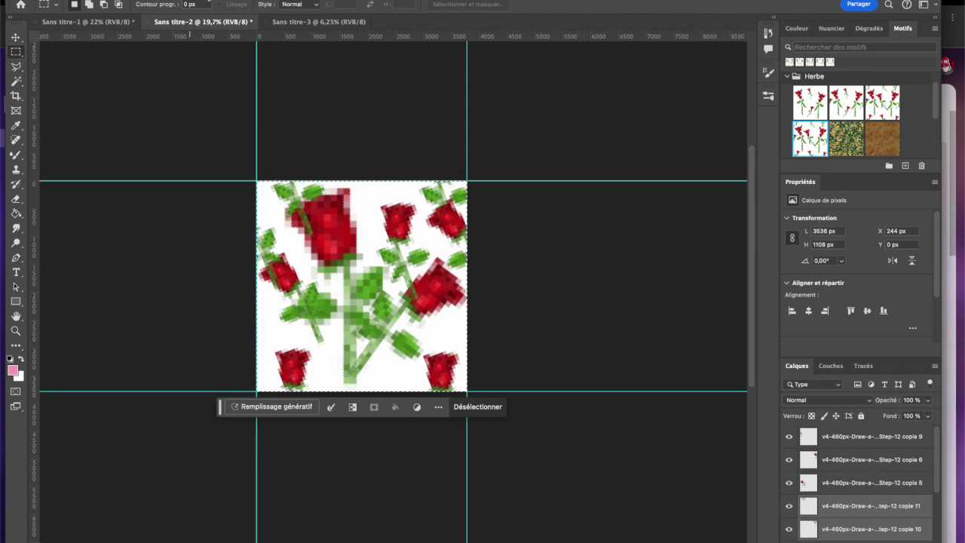
click(140, 0)
mouse_move(177, 0)
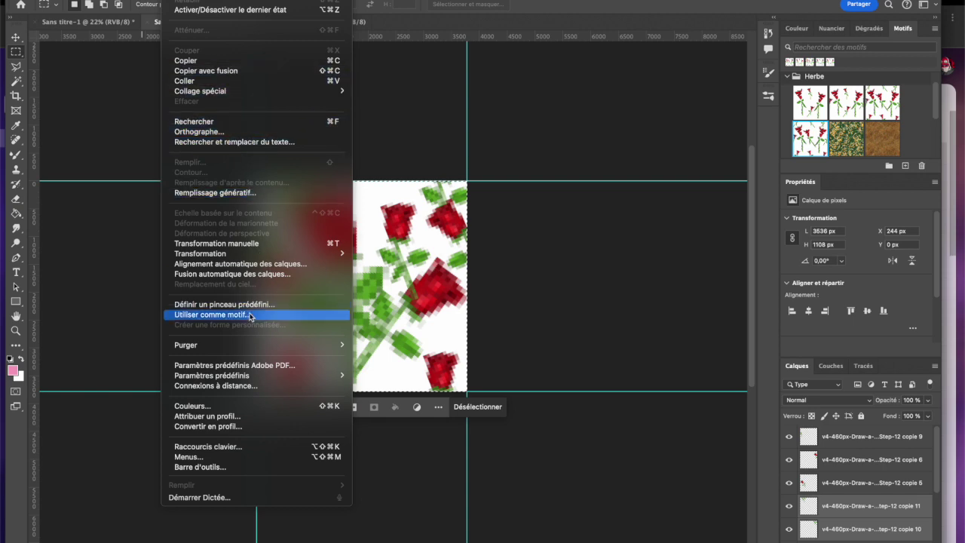
click(218, 315)
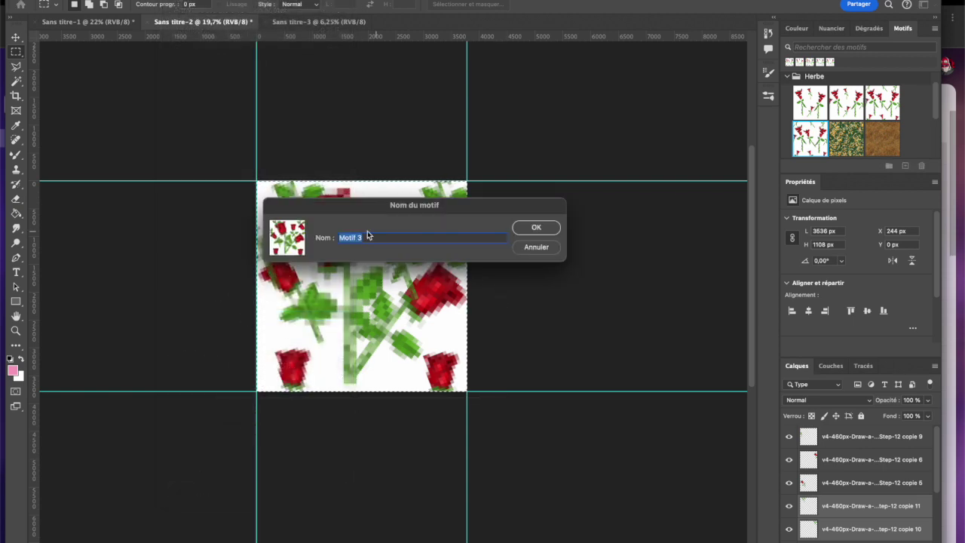
text(mo)
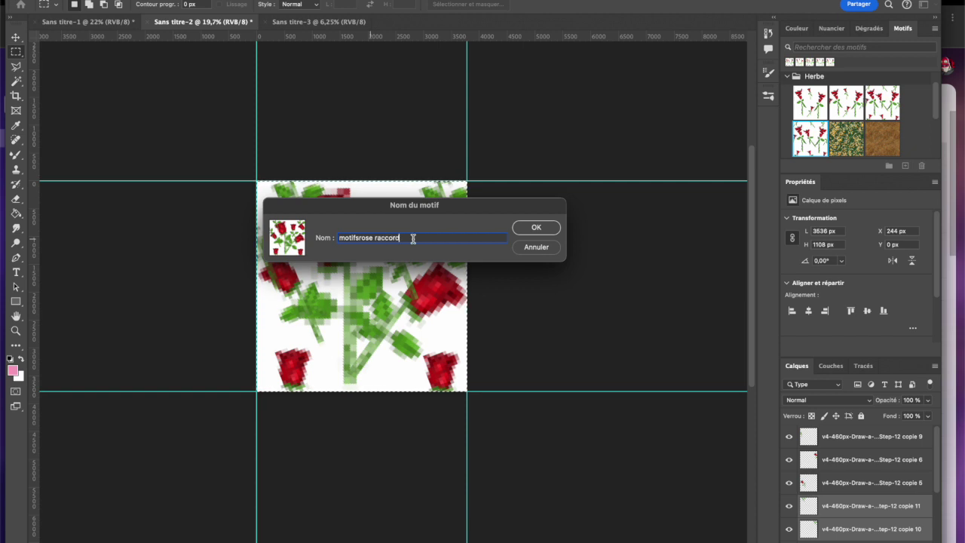
click(533, 226)
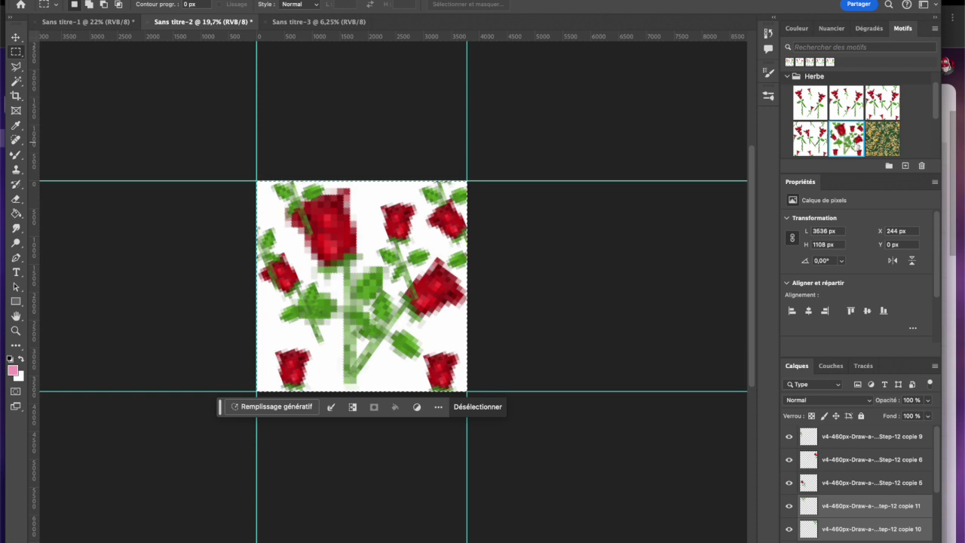
Select the entire blank canvas of the Sans titre-3 document and fill it with the new rose pattern
click(294, 22)
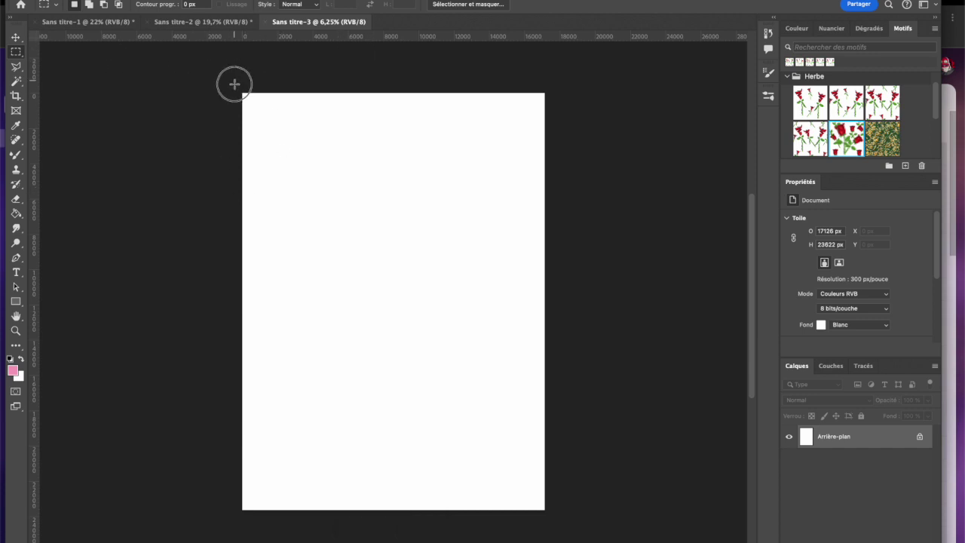
drag(232, 83, 562, 532)
scroll(633, 200, up, 3)
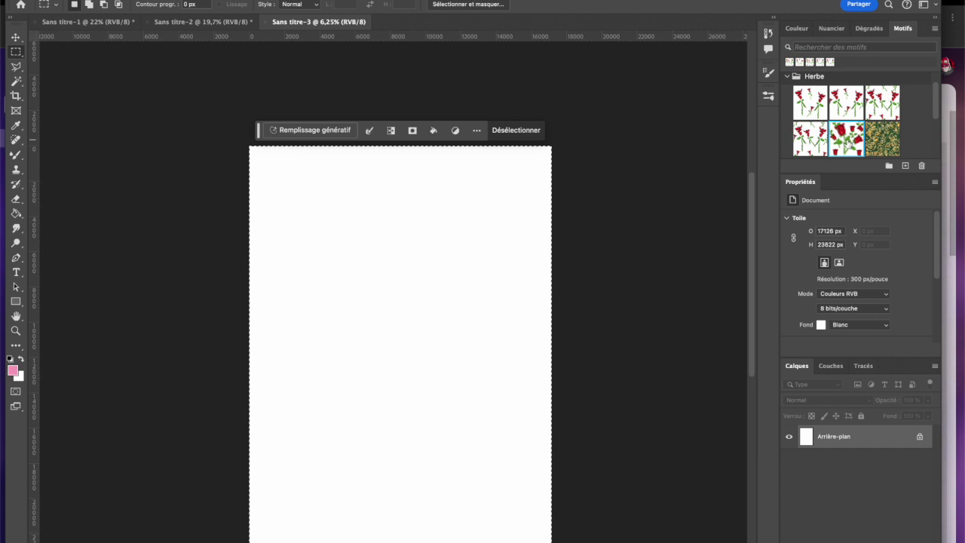
drag(845, 139, 520, 232)
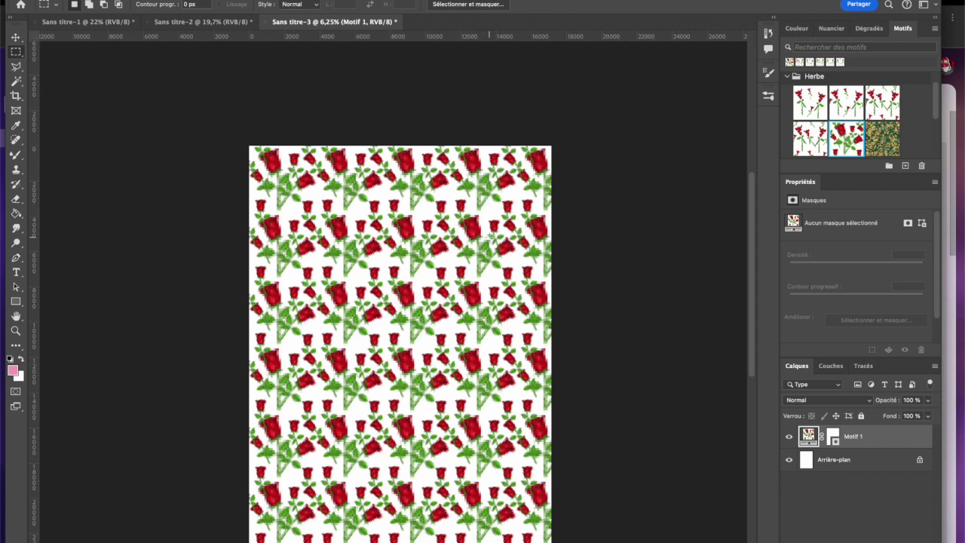
Set the rose pattern fill layer's scale to 45% and its angle to 48.99°
double_click(808, 437)
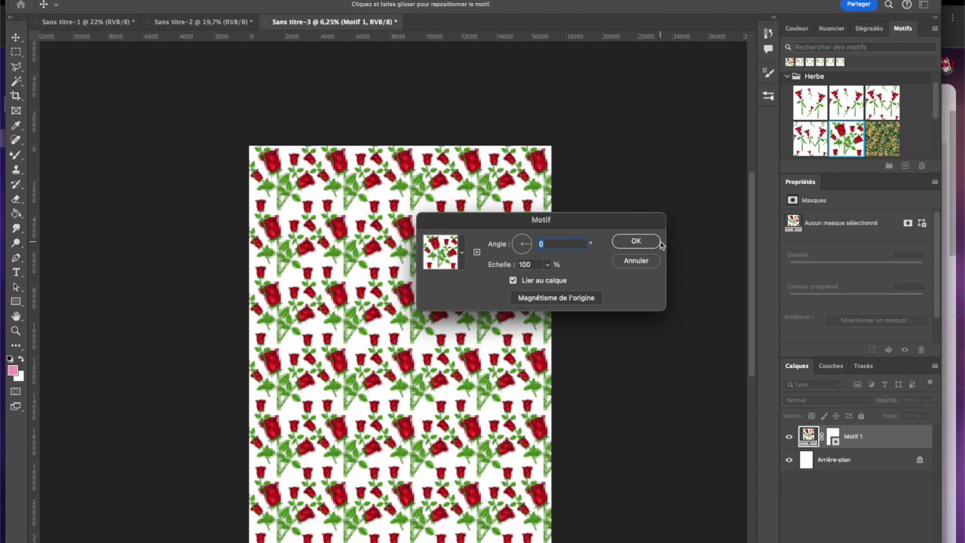
click(547, 265)
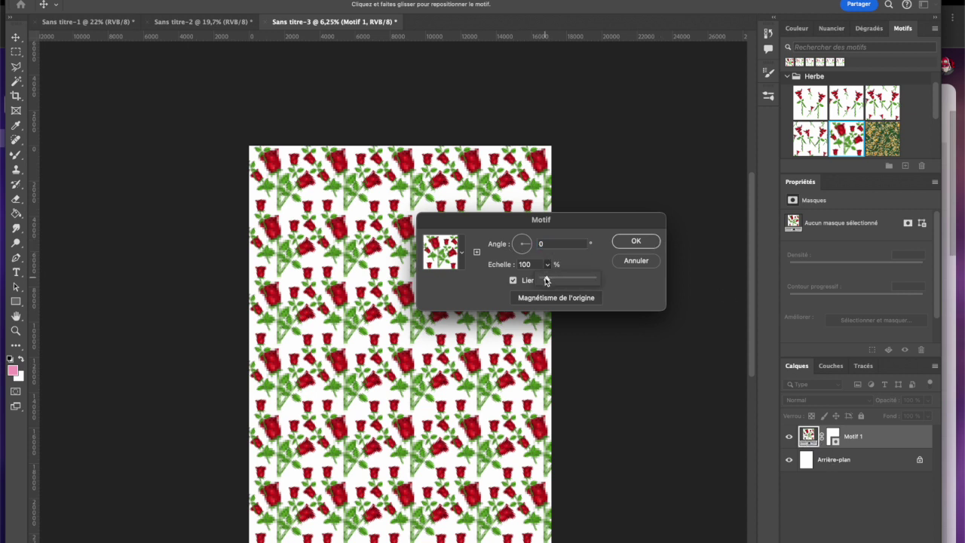
drag(548, 281, 546, 284)
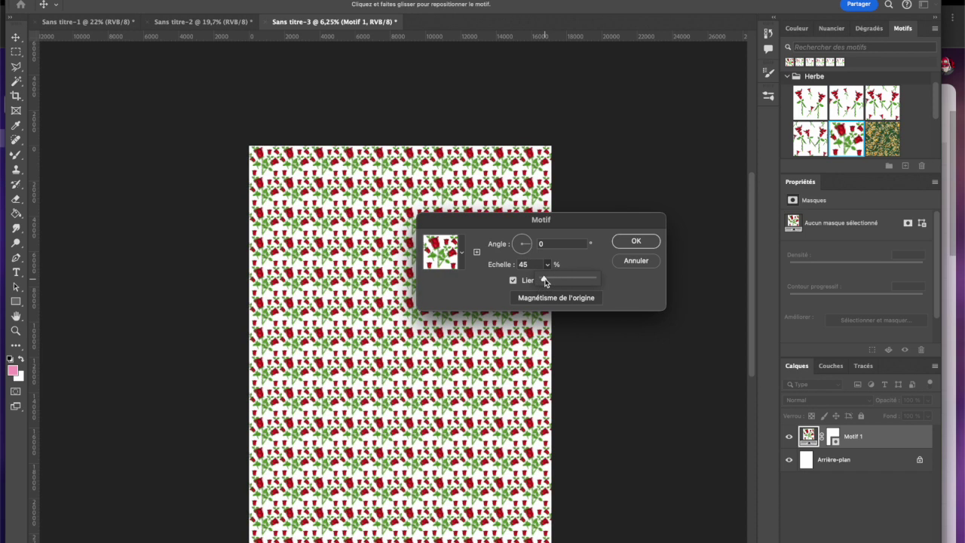
drag(531, 248, 531, 243)
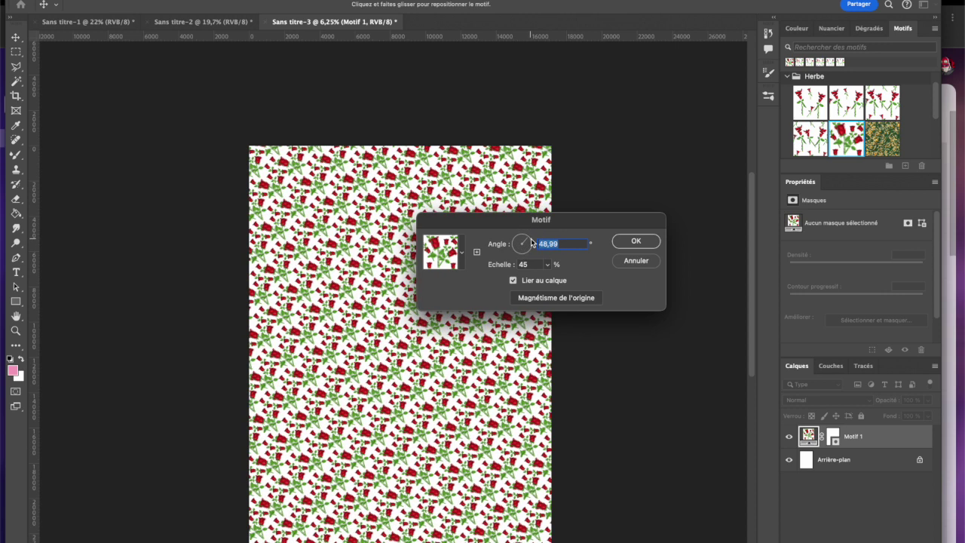
click(635, 240)
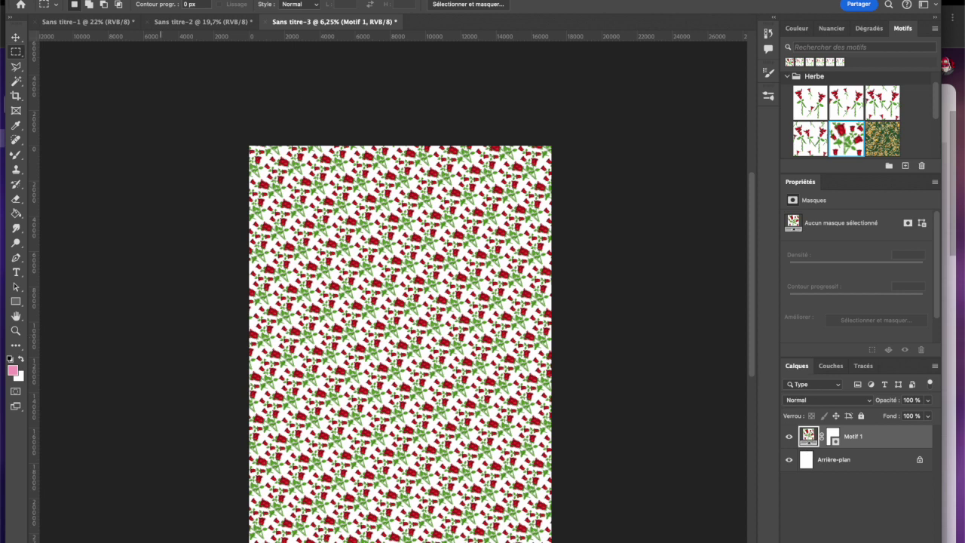
Start defining the pattern-filled canvas as a new pattern
click(181, 0)
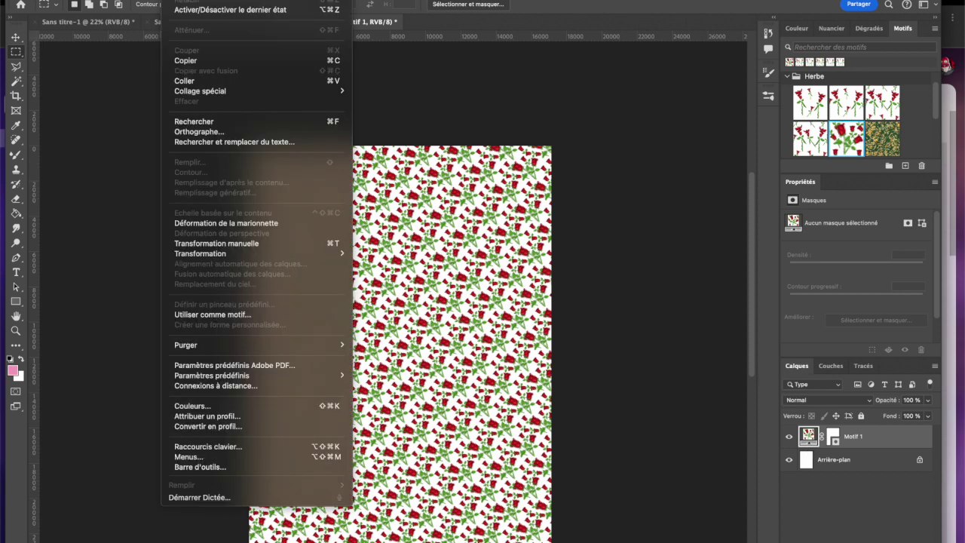
click(265, 315)
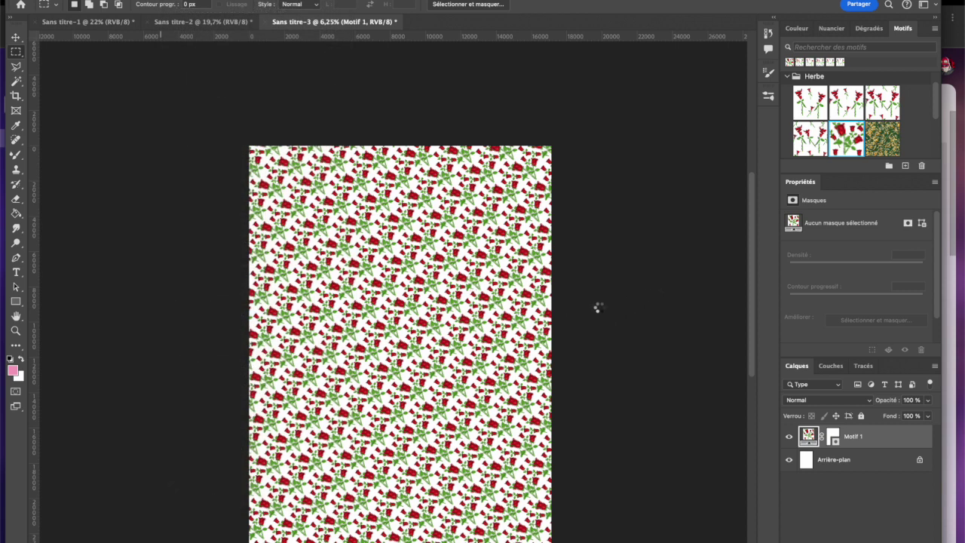